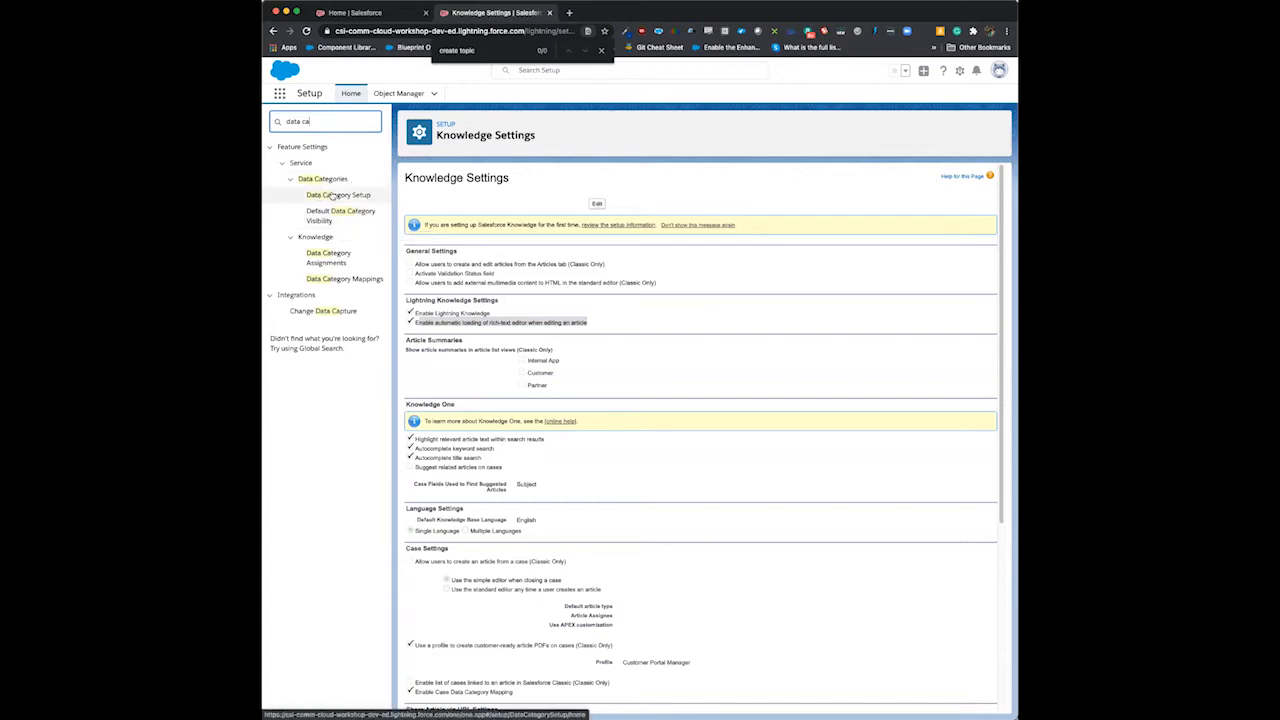
Create a new data category group named Demo in Data Category Setup.
{"action": "left_click", "coordinate": [332, 196]}
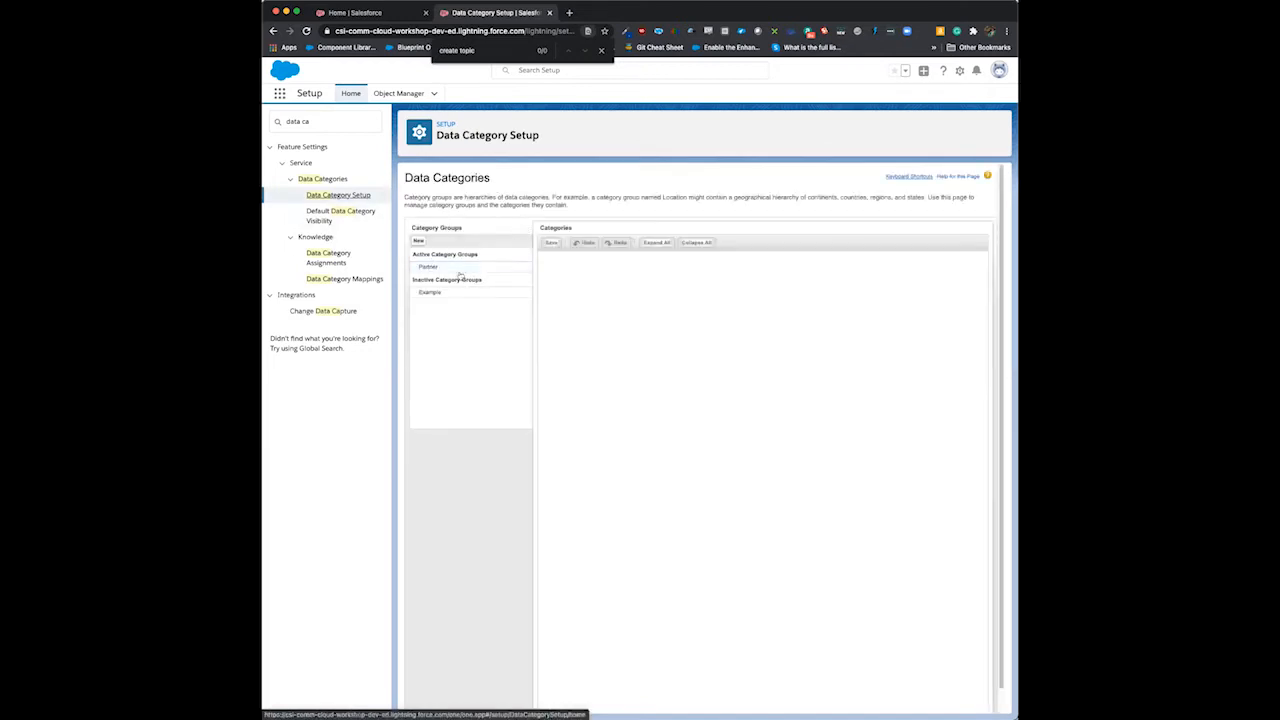
{"action": "mouse_move", "coordinate": [445, 268]}
{"action": "left_click", "coordinate": [419, 244]}
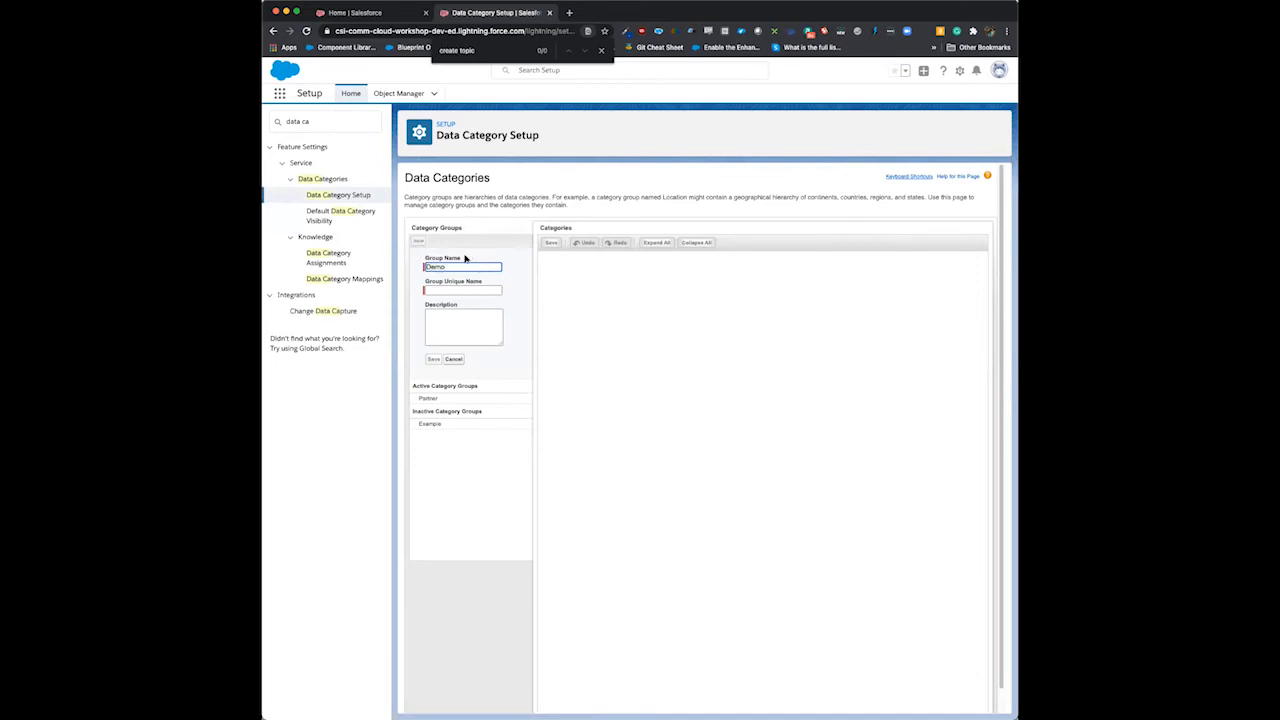
{"action": "key", "text": "Tab"}
{"action": "left_click", "coordinate": [434, 358]}
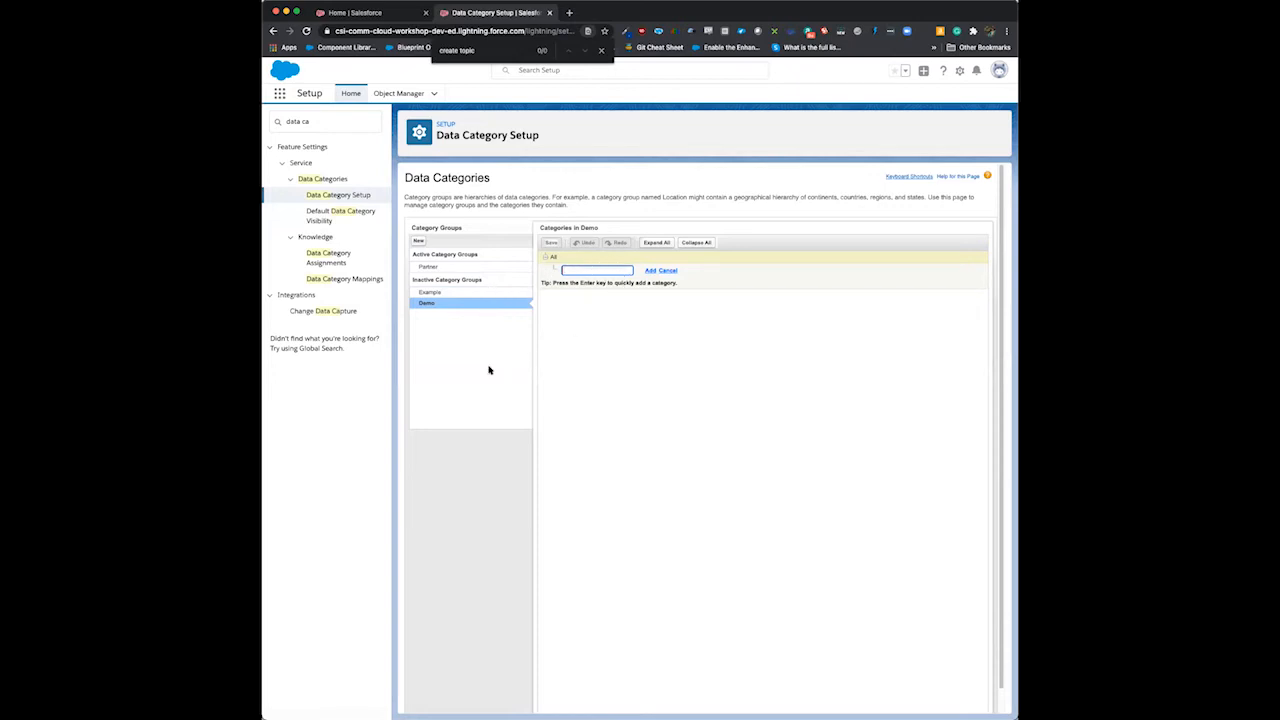
Add Category 1 and Category 2 under All in the Demo category group.
{"action": "mouse_move", "coordinate": [430, 309]}
{"action": "key", "text": "Tab"}
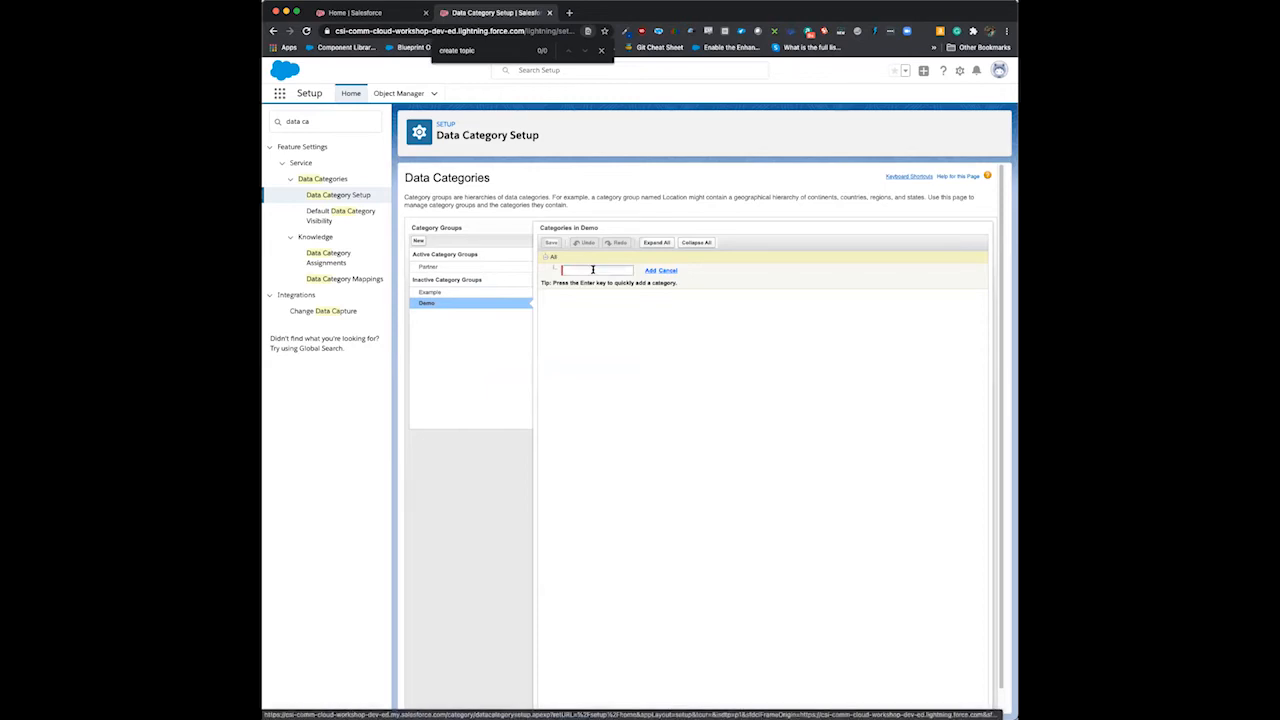
{"action": "left_click", "coordinate": [596, 268]}
{"action": "type", "text": "C"}
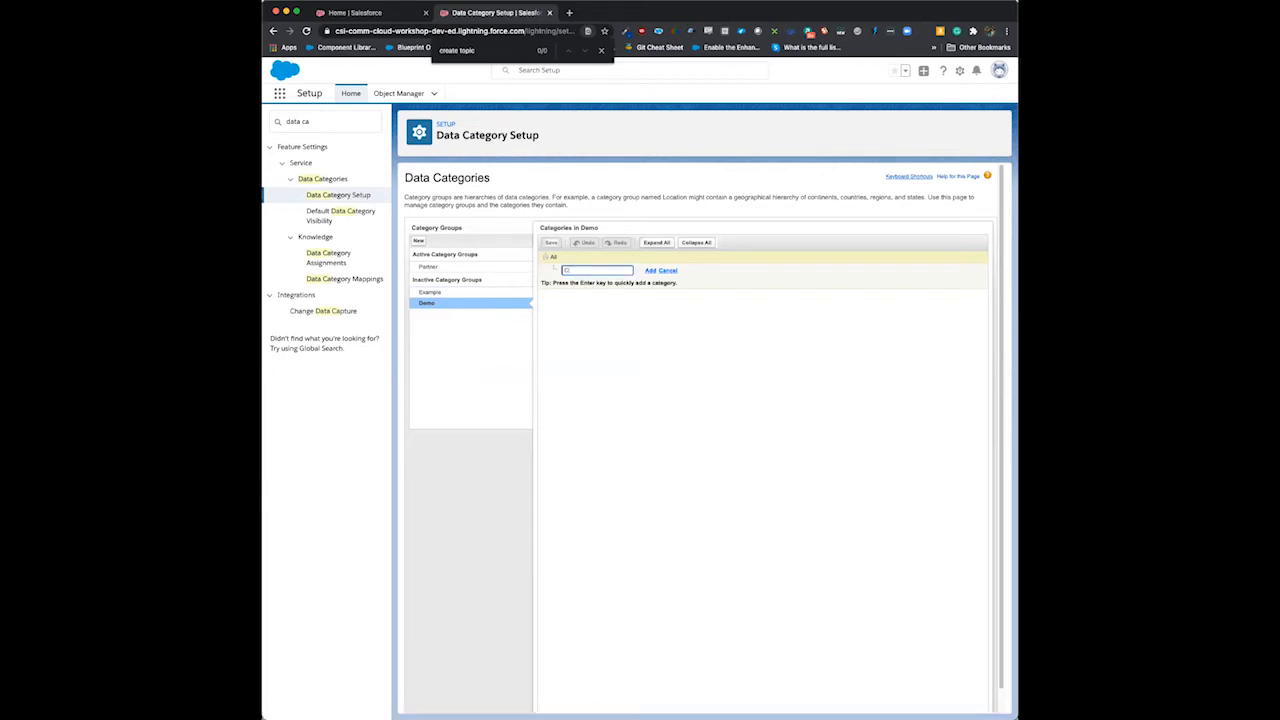
{"action": "type", "text": "ategory 1"}
{"action": "left_click", "coordinate": [650, 270]}
{"action": "type", "text": "Cate"}
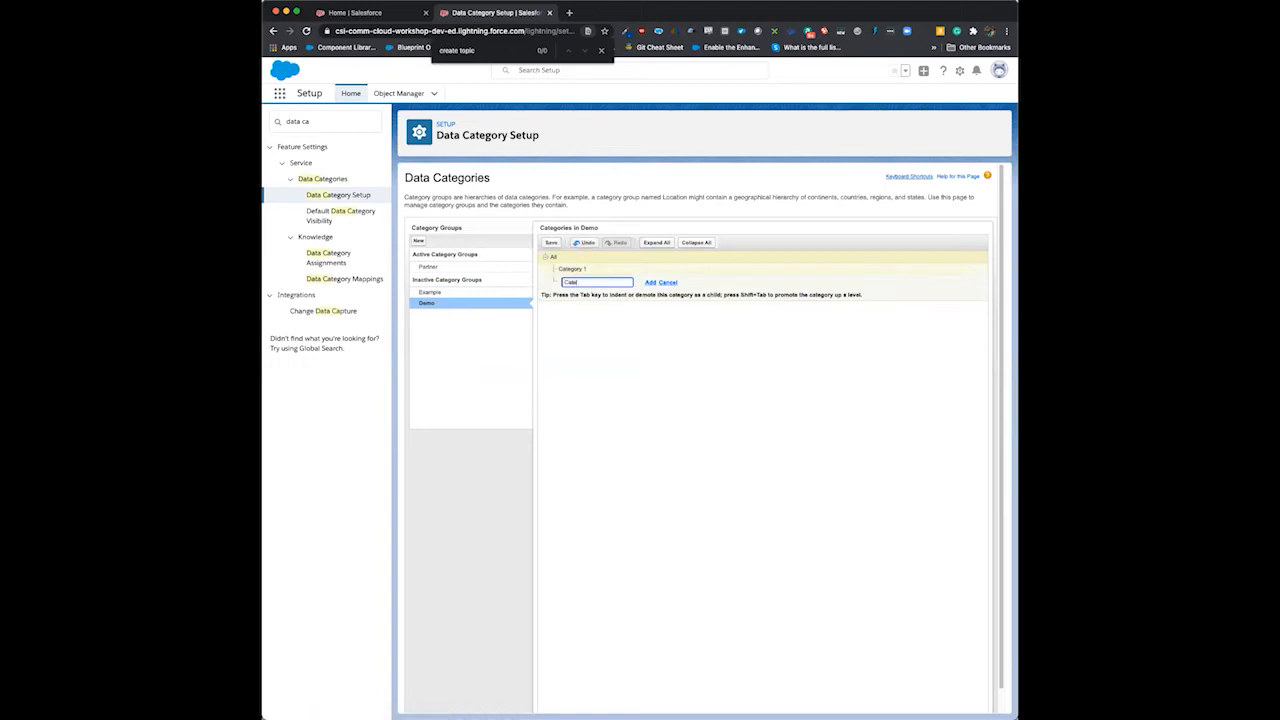
{"action": "type", "text": "gory 2"}
{"action": "left_click", "coordinate": [650, 282]}
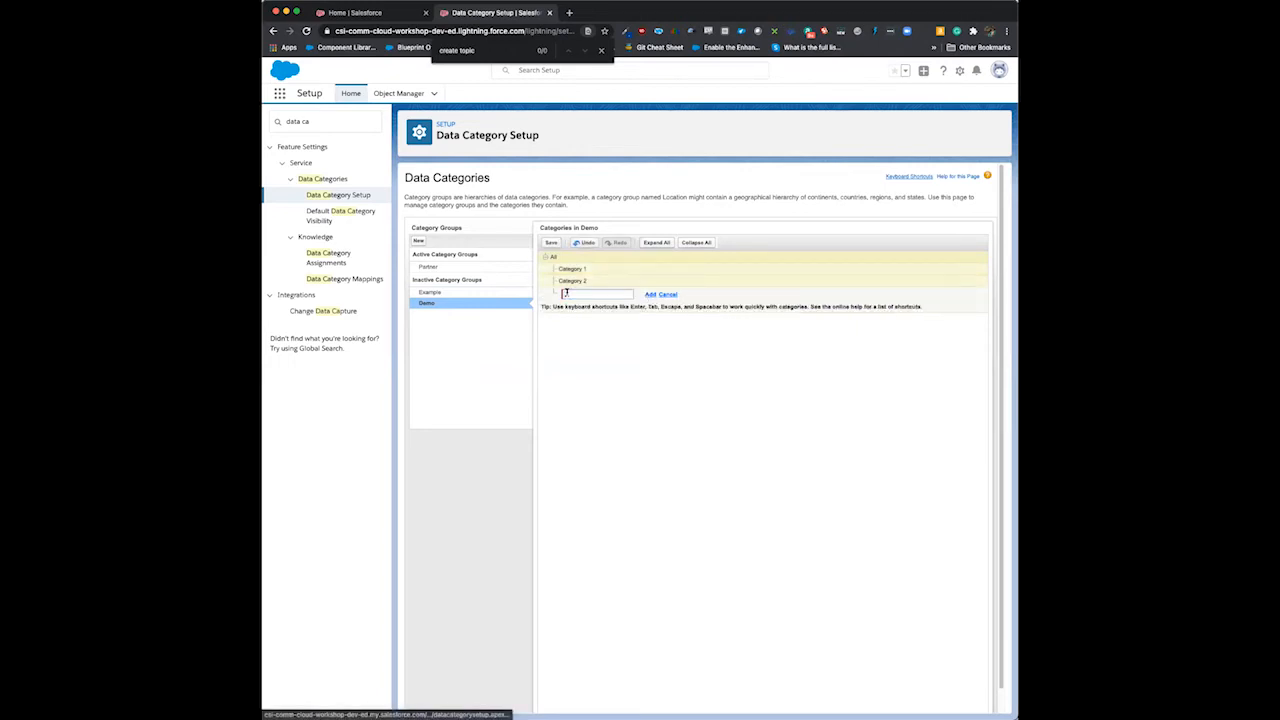
Add Category 3 beneath Category 2 and save the Demo group's categories.
{"action": "left_click", "coordinate": [584, 293]}
{"action": "left_click", "coordinate": [584, 293]}
{"action": "type", "text": "Category"}
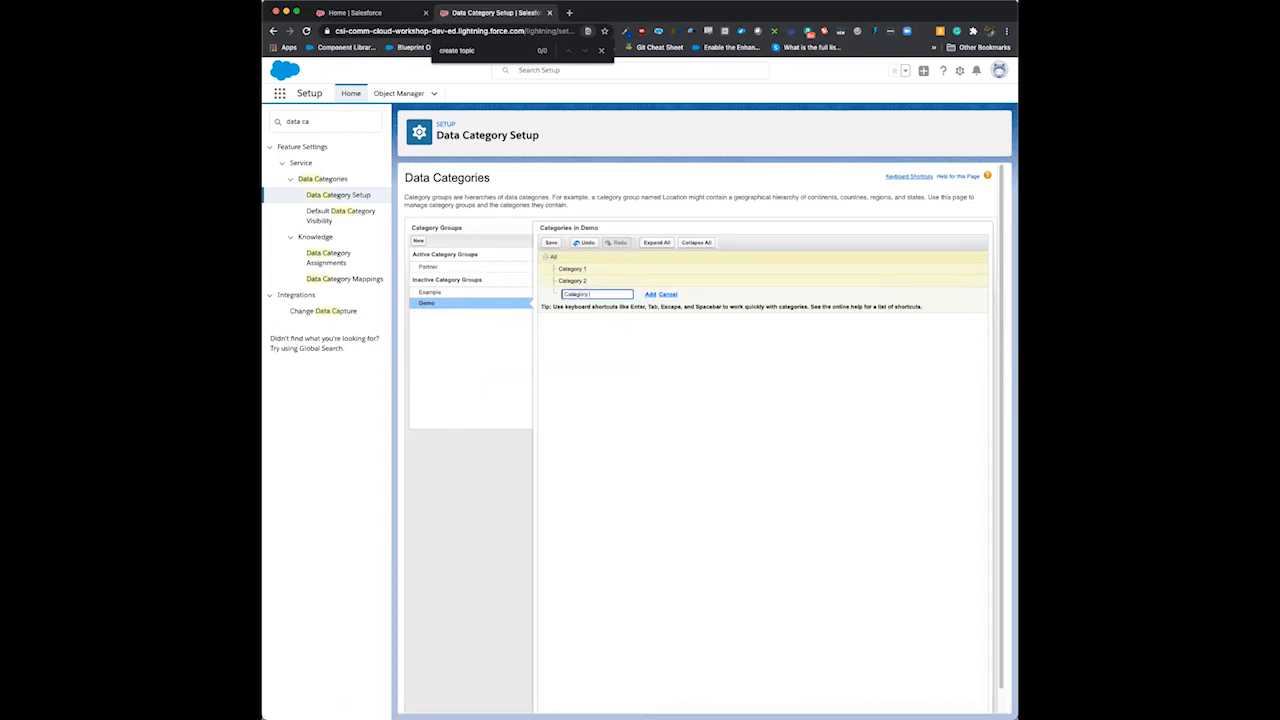
{"action": "left_click", "coordinate": [647, 295]}
{"action": "left_click", "coordinate": [430, 268]}
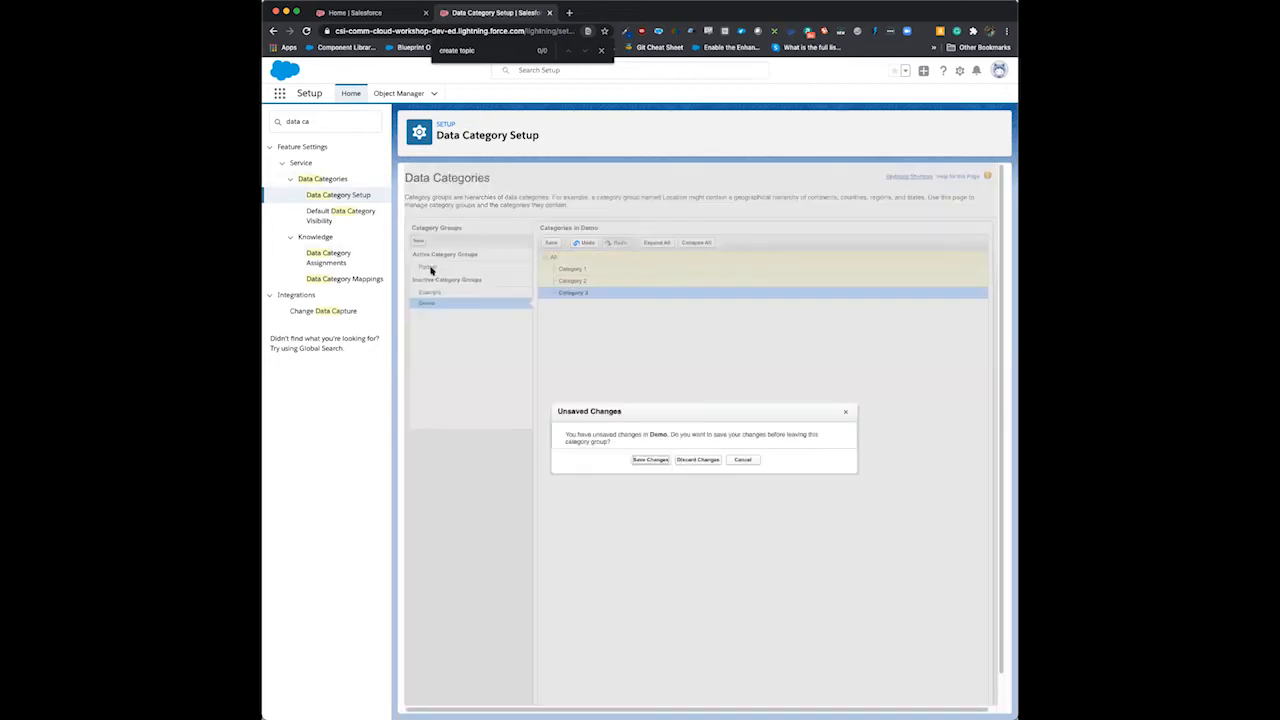
{"action": "left_click", "coordinate": [742, 460]}
{"action": "left_click", "coordinate": [550, 243]}
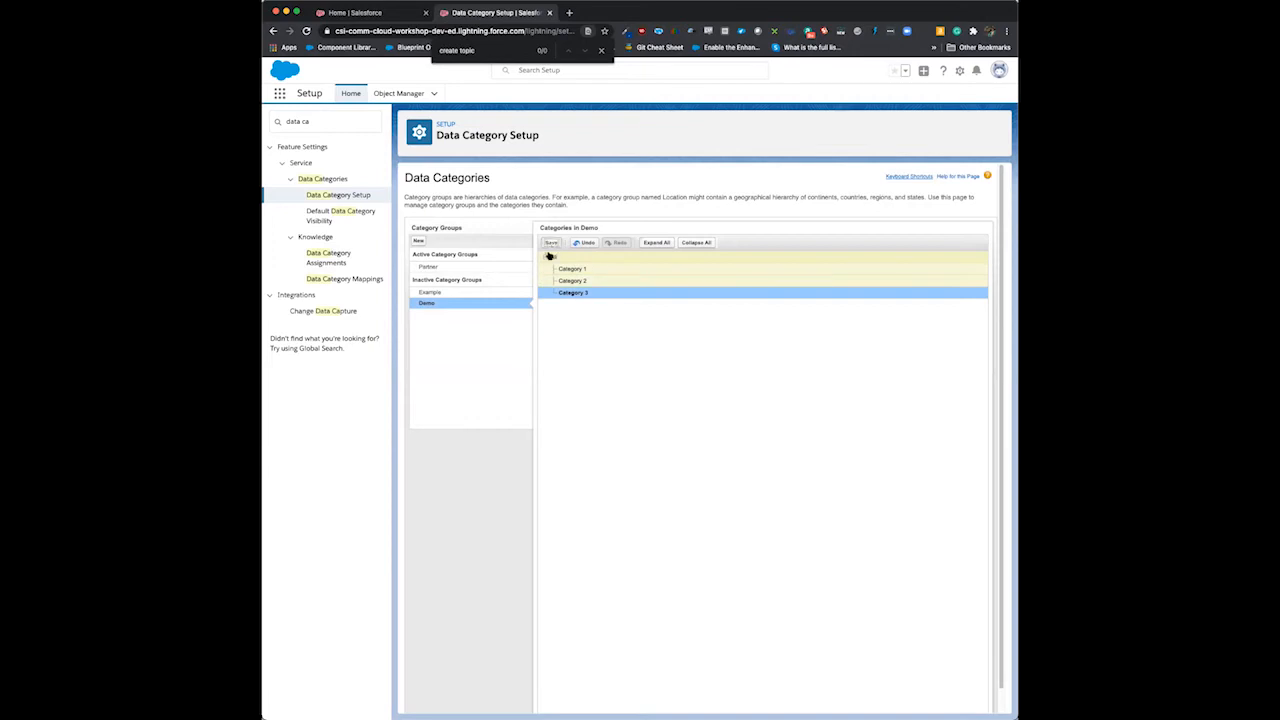
Review the categories in the Partner group and the actions available for Category 1 in the Demo group.
{"action": "left_click", "coordinate": [455, 268]}
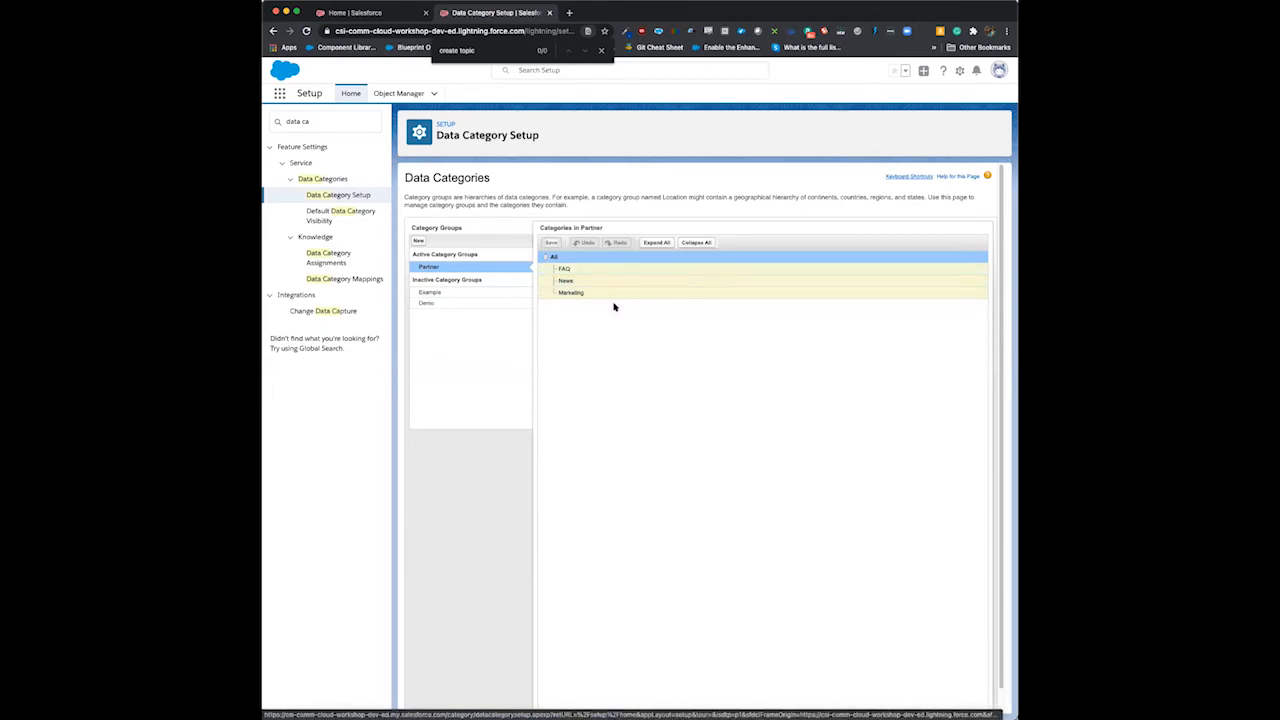
{"action": "left_click", "coordinate": [470, 303]}
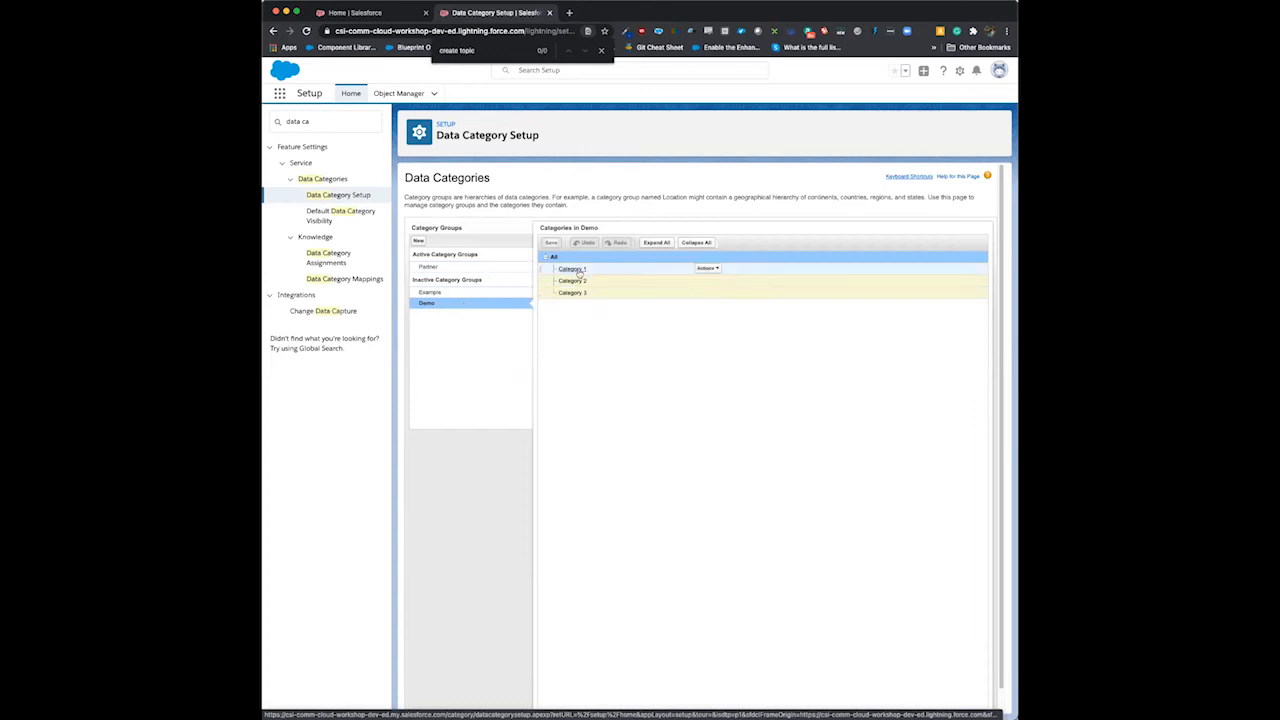
{"action": "left_click", "coordinate": [708, 270]}
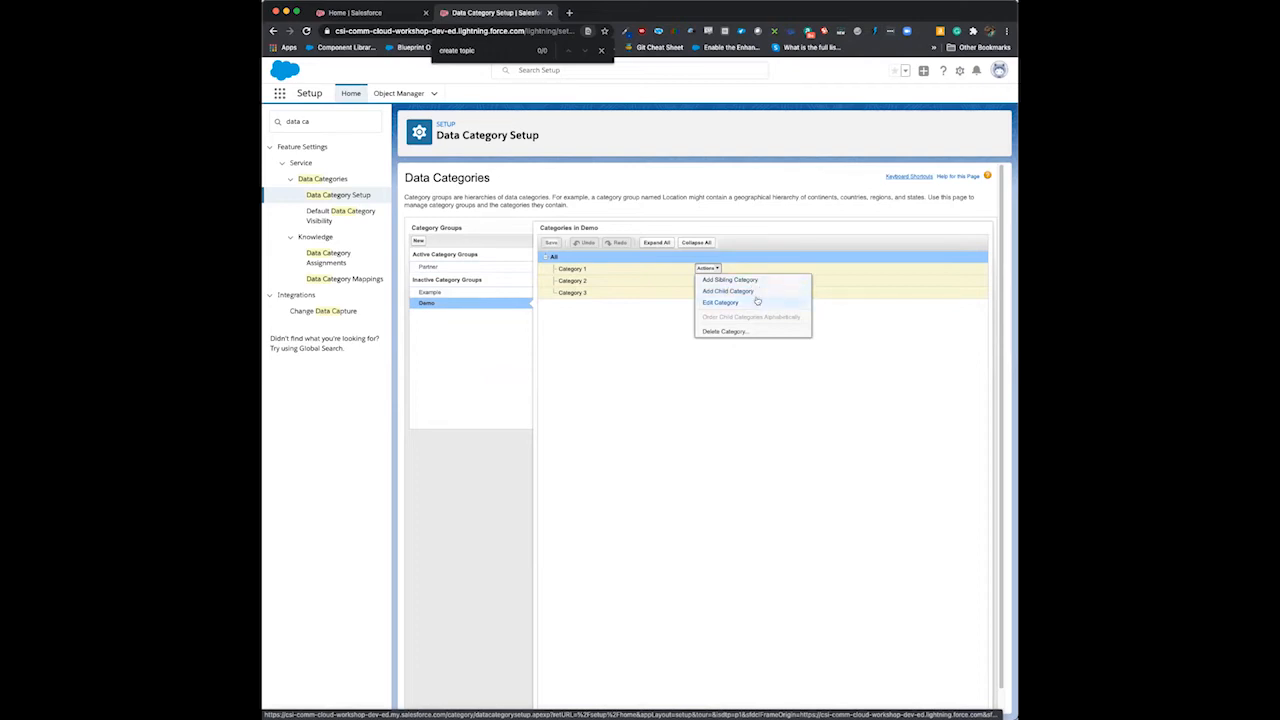
{"action": "left_click", "coordinate": [589, 362]}
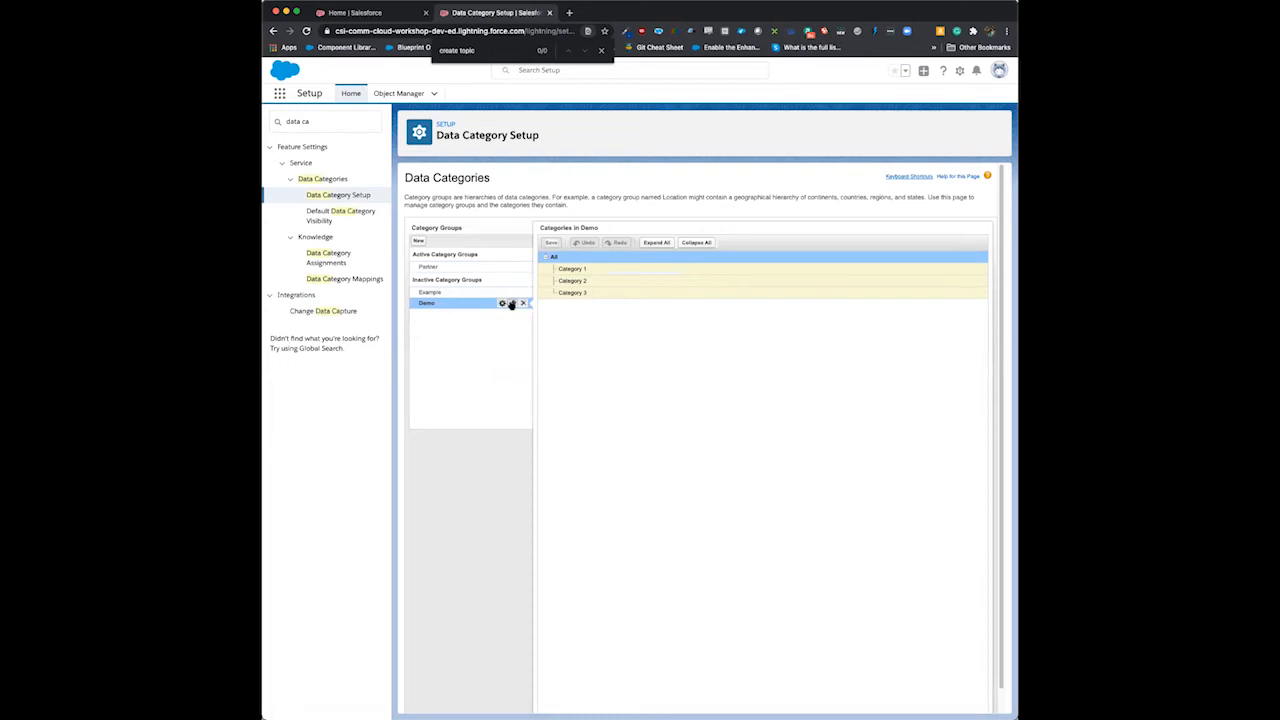
Activate the Demo category group.
{"action": "left_click", "coordinate": [511, 304]}
{"action": "mouse_move", "coordinate": [430, 267]}
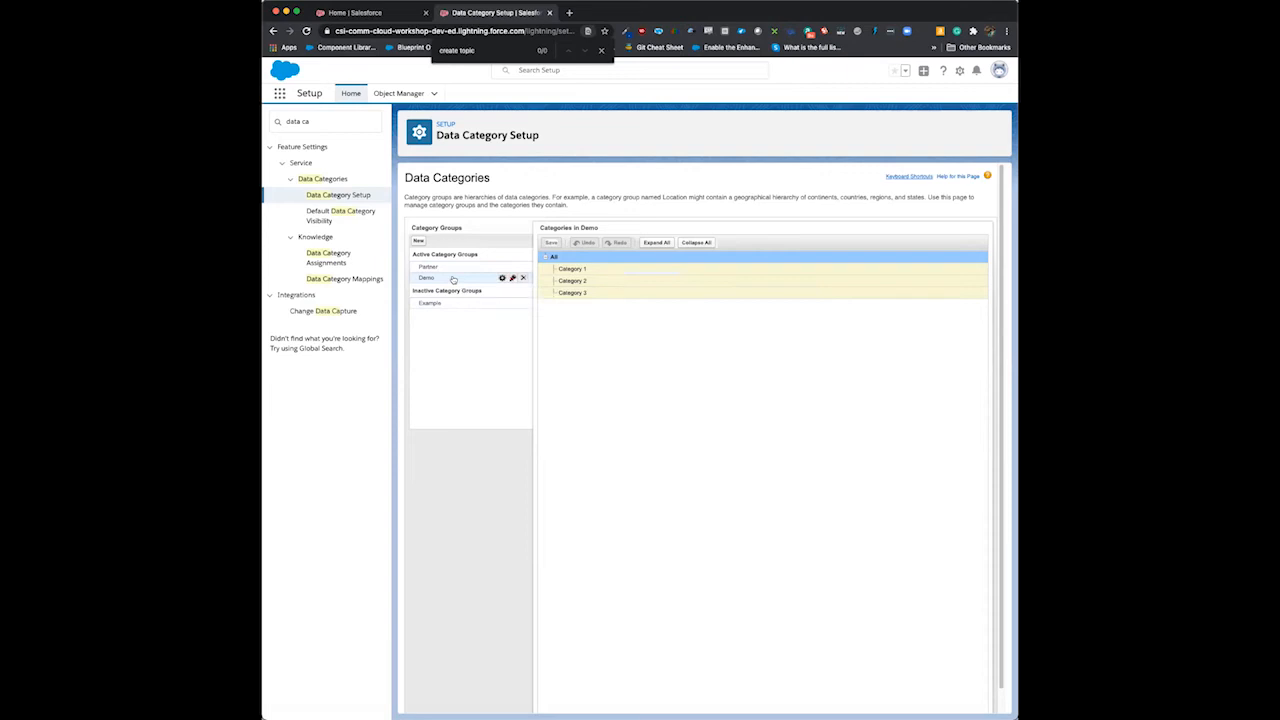
Save the Partner category group's default visibility as All Categories after checking the Custom visibility option.
{"action": "left_click", "coordinate": [333, 222]}
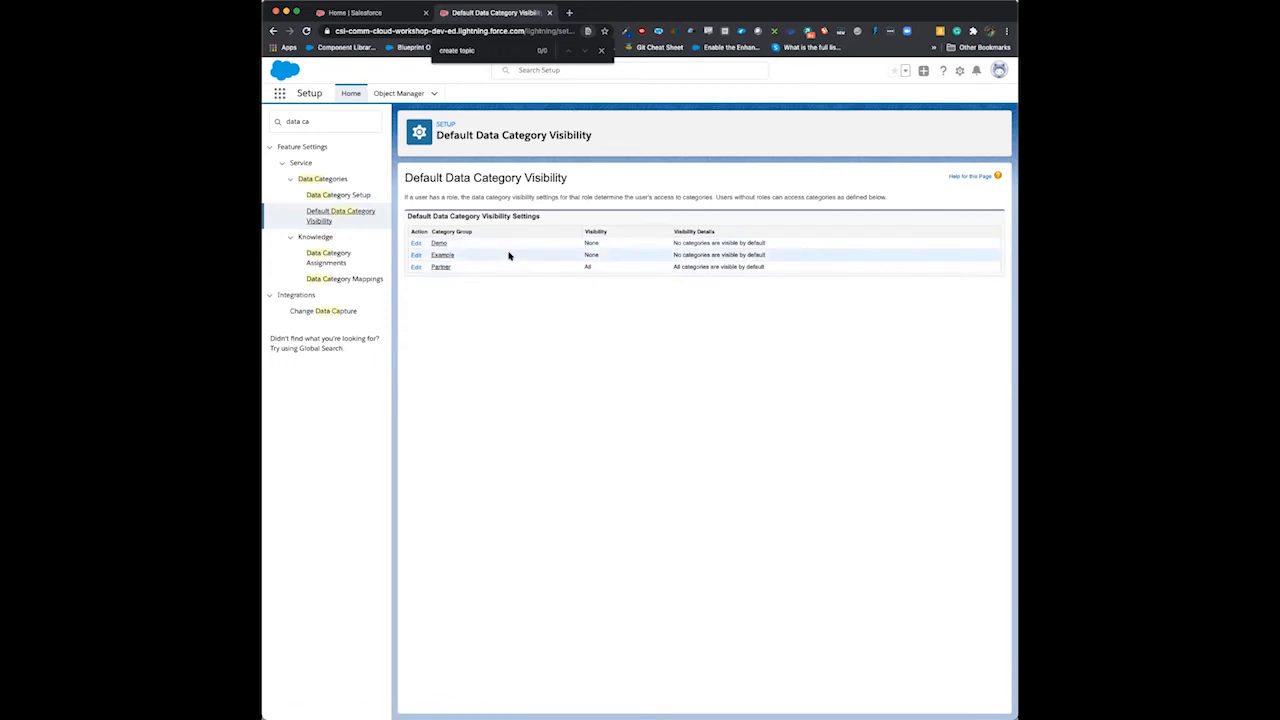
{"action": "left_click", "coordinate": [441, 269]}
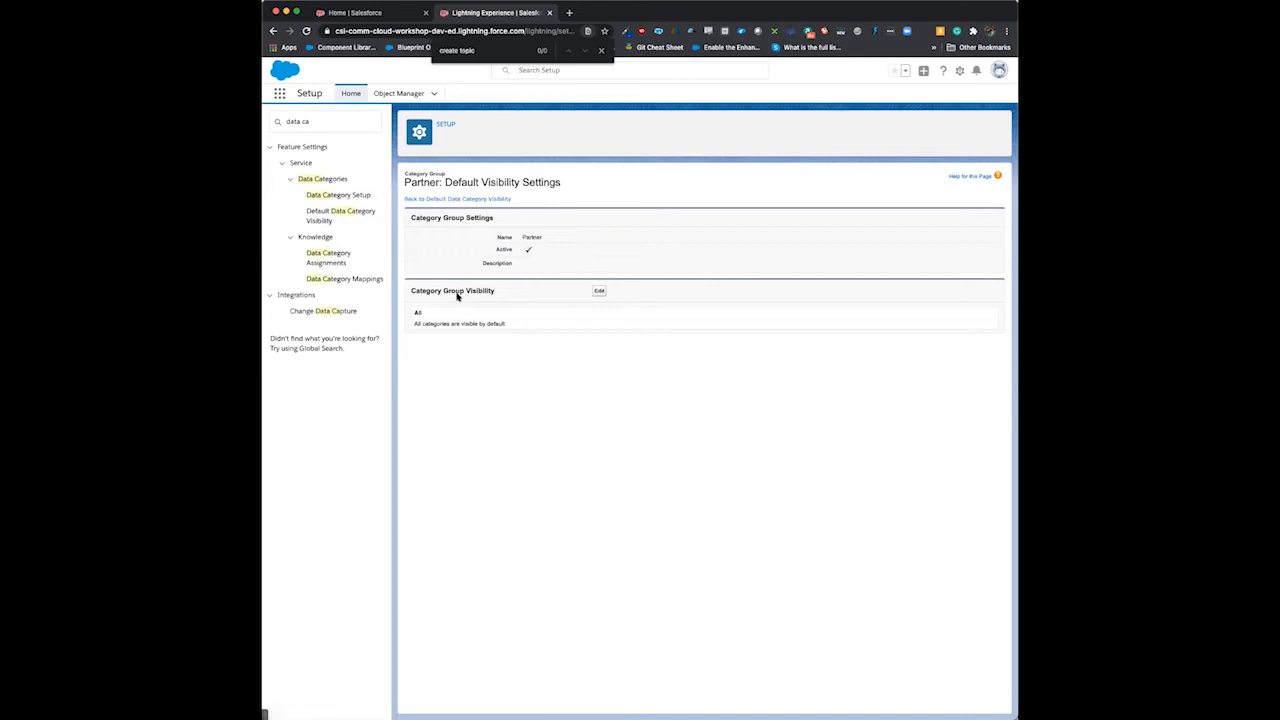
{"action": "left_click", "coordinate": [598, 291]}
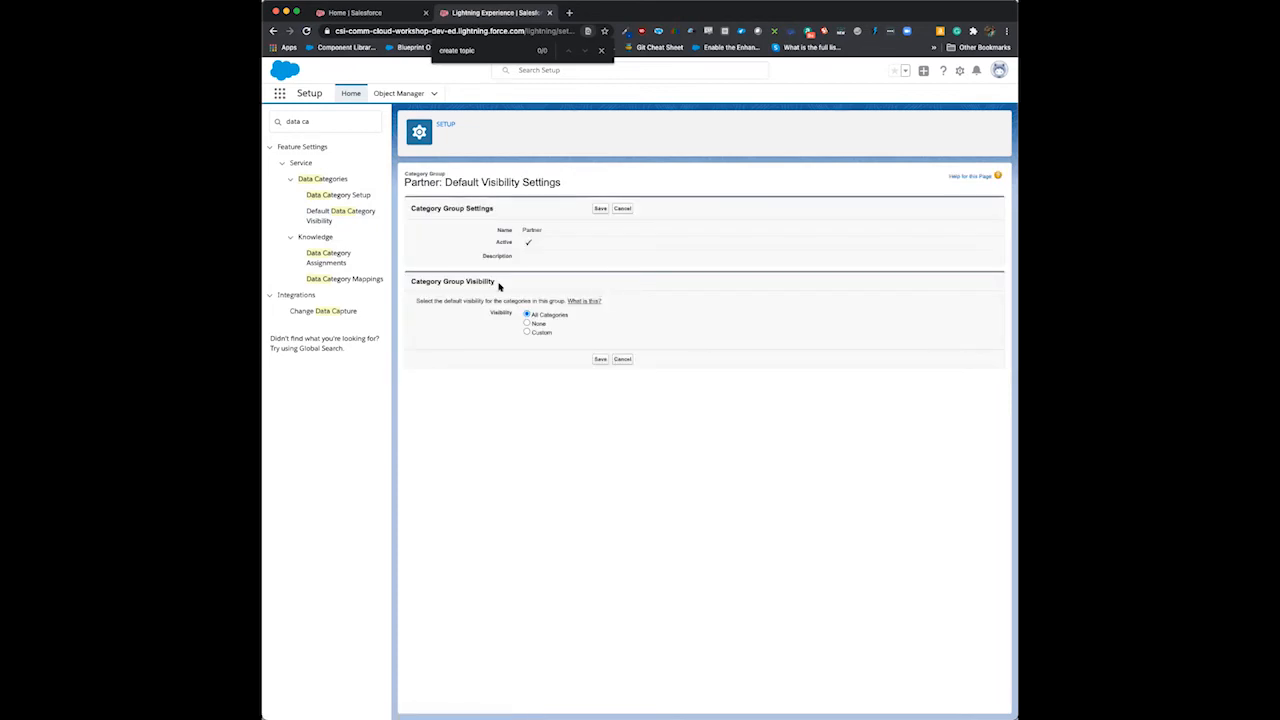
{"action": "left_click", "coordinate": [526, 333]}
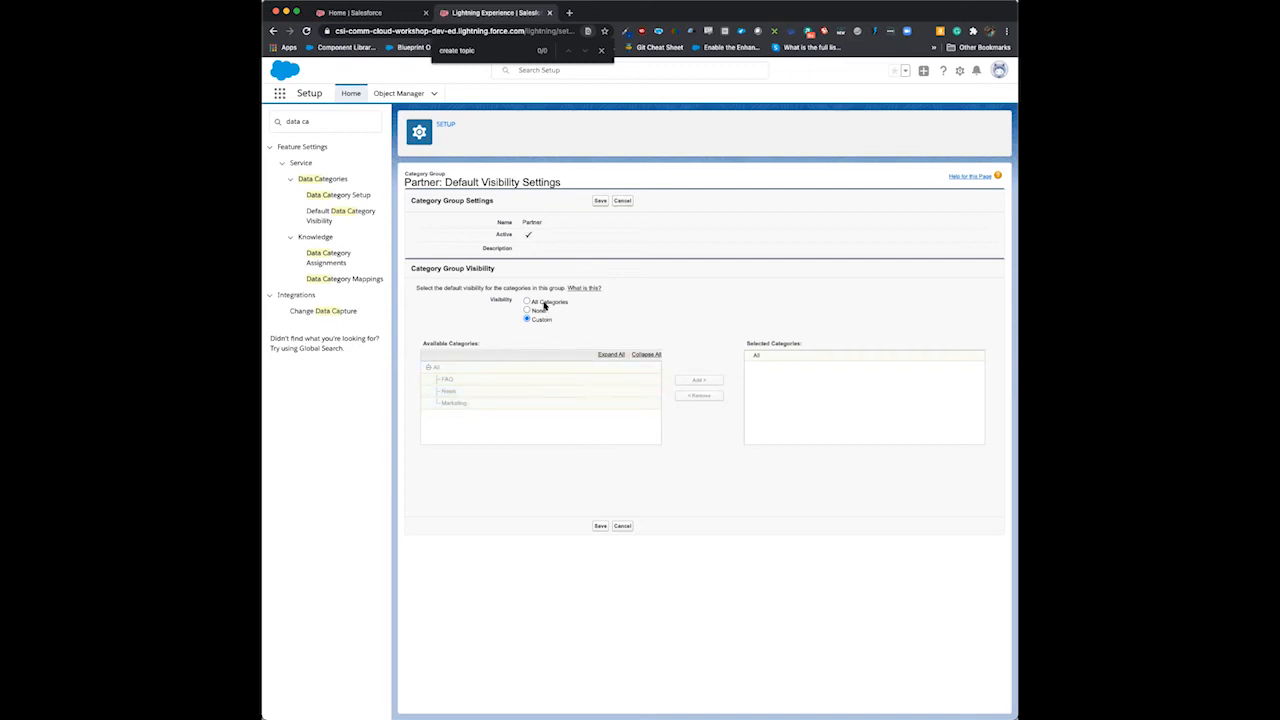
{"action": "left_click", "coordinate": [527, 301]}
{"action": "left_click", "coordinate": [599, 346]}
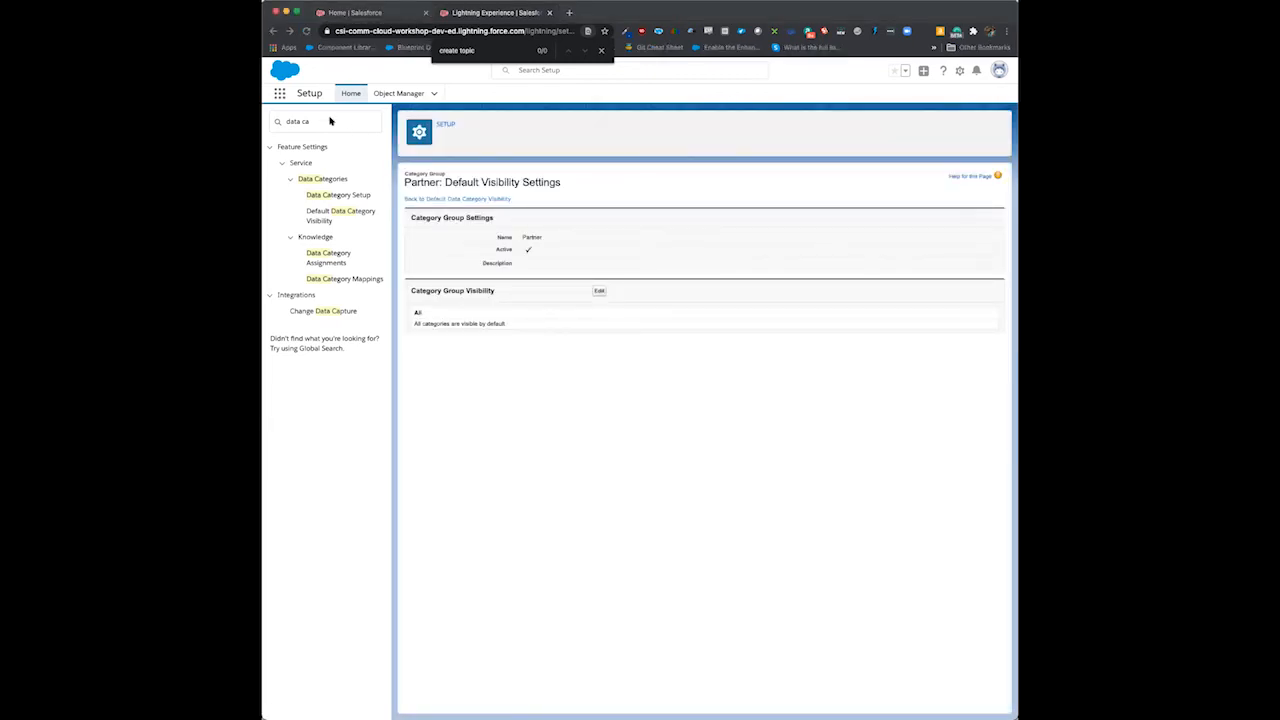
Find Profiles in Setup and open the Custom Partner Login user profile.
{"action": "left_click", "coordinate": [329, 120]}
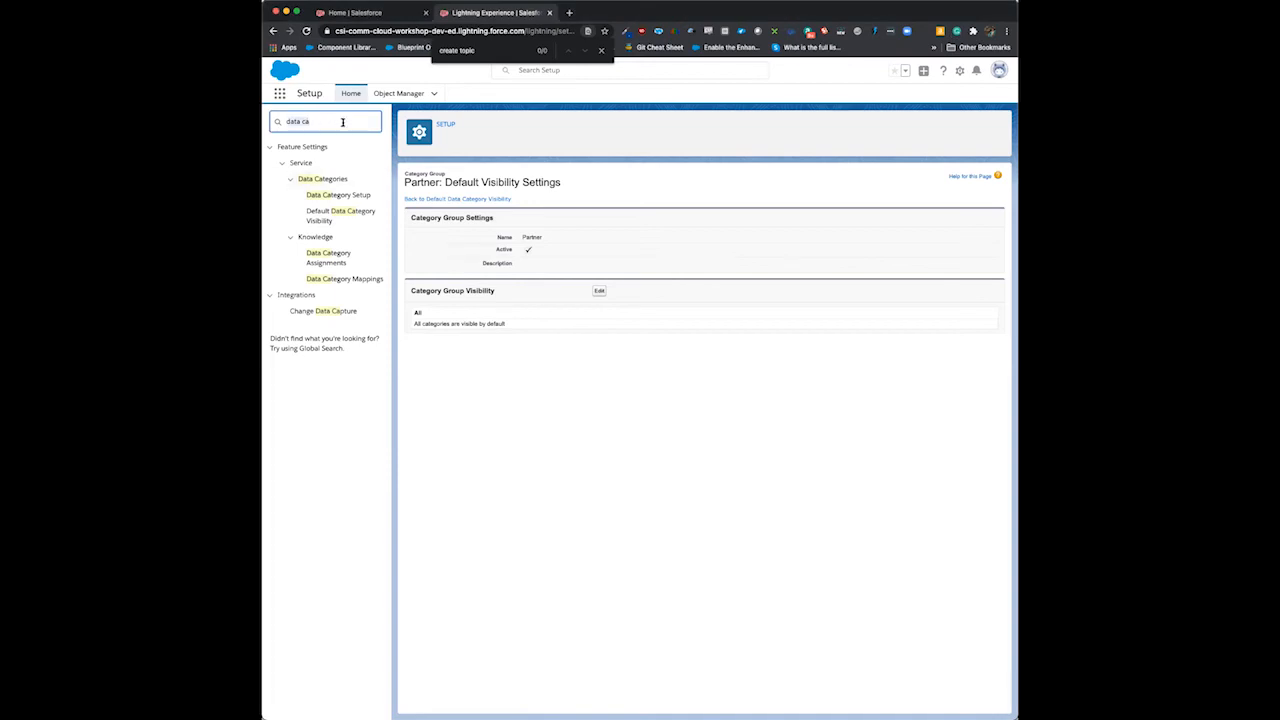
{"action": "type", "text": "pro"}
{"action": "type", "text": "file"}
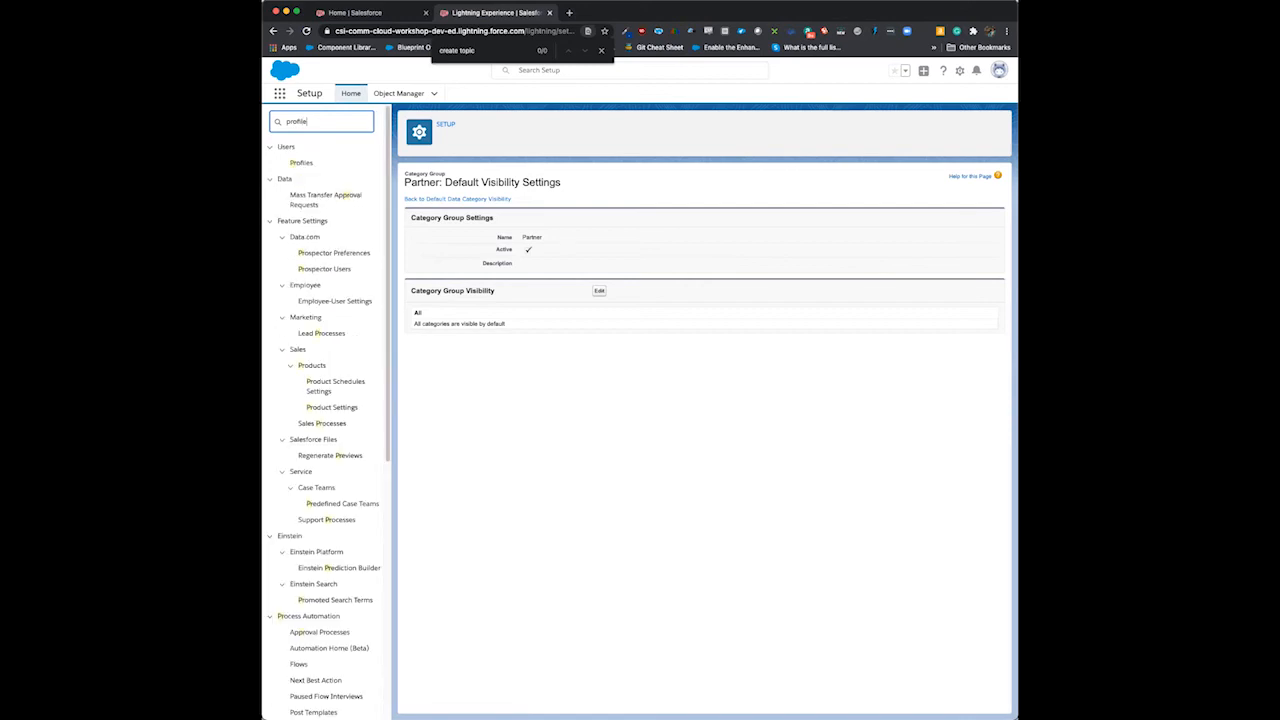
{"action": "left_click", "coordinate": [300, 163]}
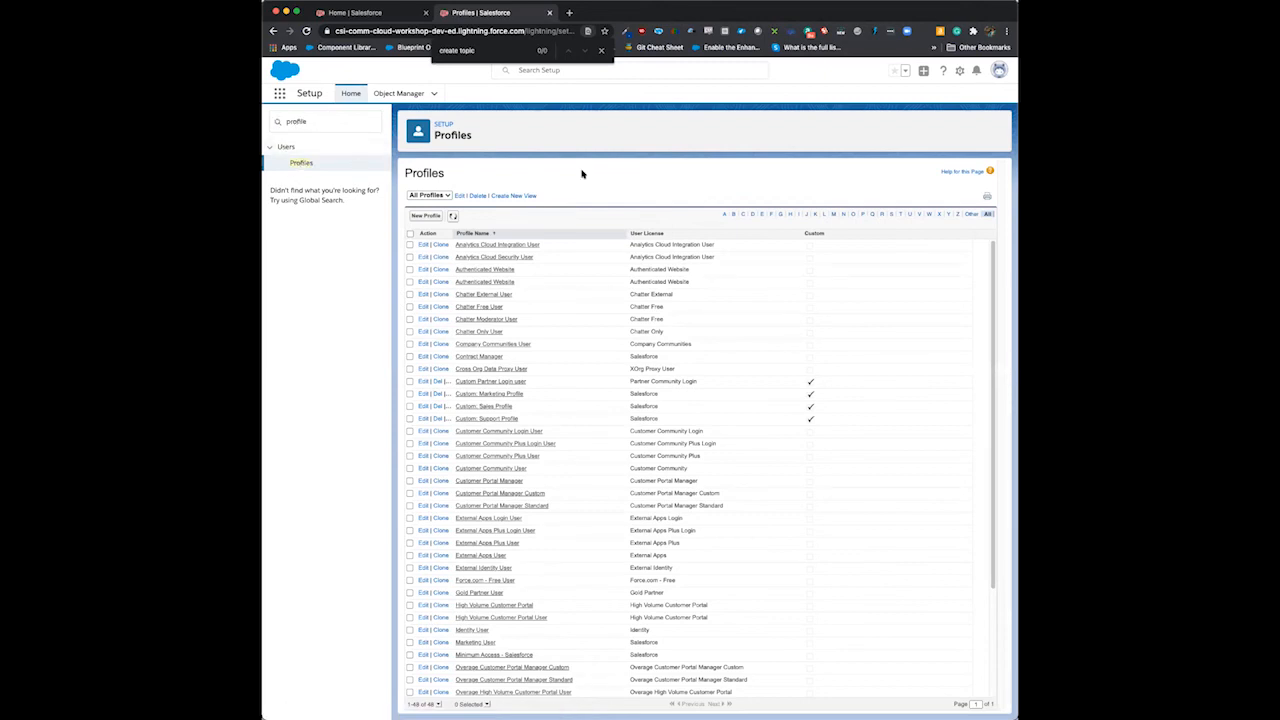
{"action": "key", "text": "super+f"}
{"action": "type", "text": "custom p"}
{"action": "left_click", "coordinate": [505, 381]}
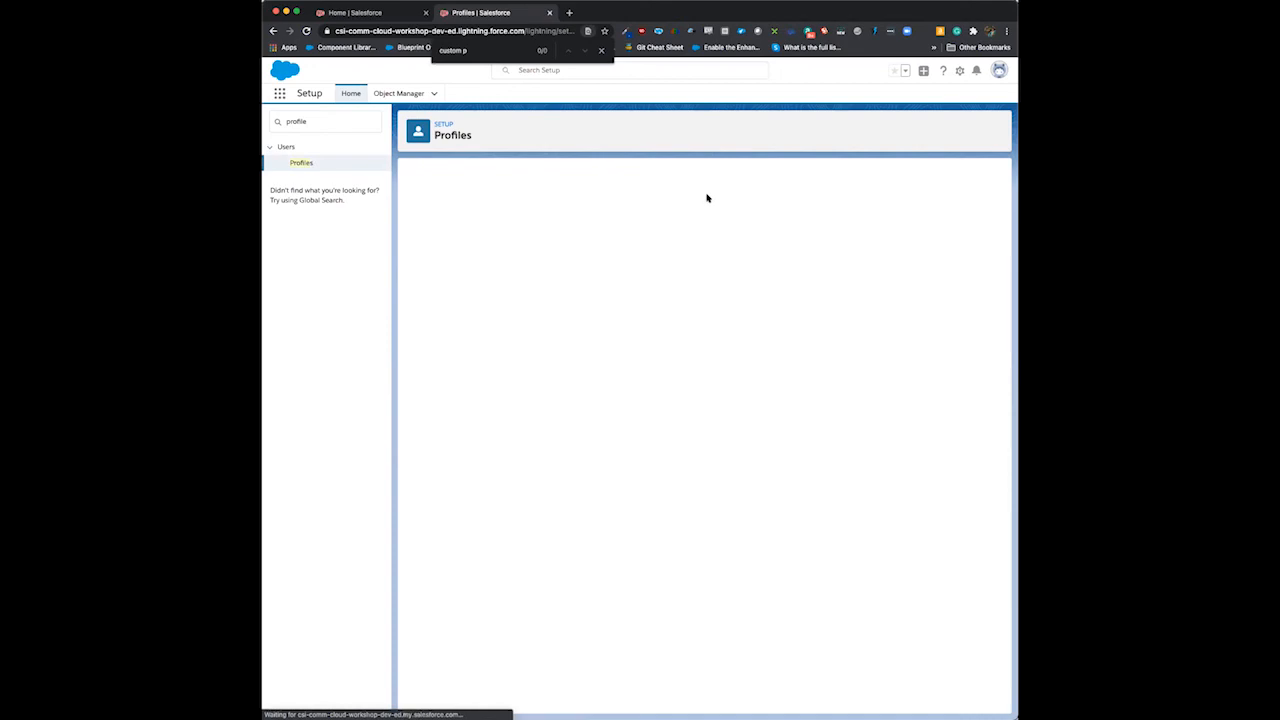
Edit the profile's category group visibility for Partner and save it with All Categories selected.
{"action": "scroll", "coordinate": [708, 224], "scroll_direction": "down", "scroll_amount": 10}
{"action": "scroll", "coordinate": [708, 224], "scroll_direction": "down", "scroll_amount": 20}
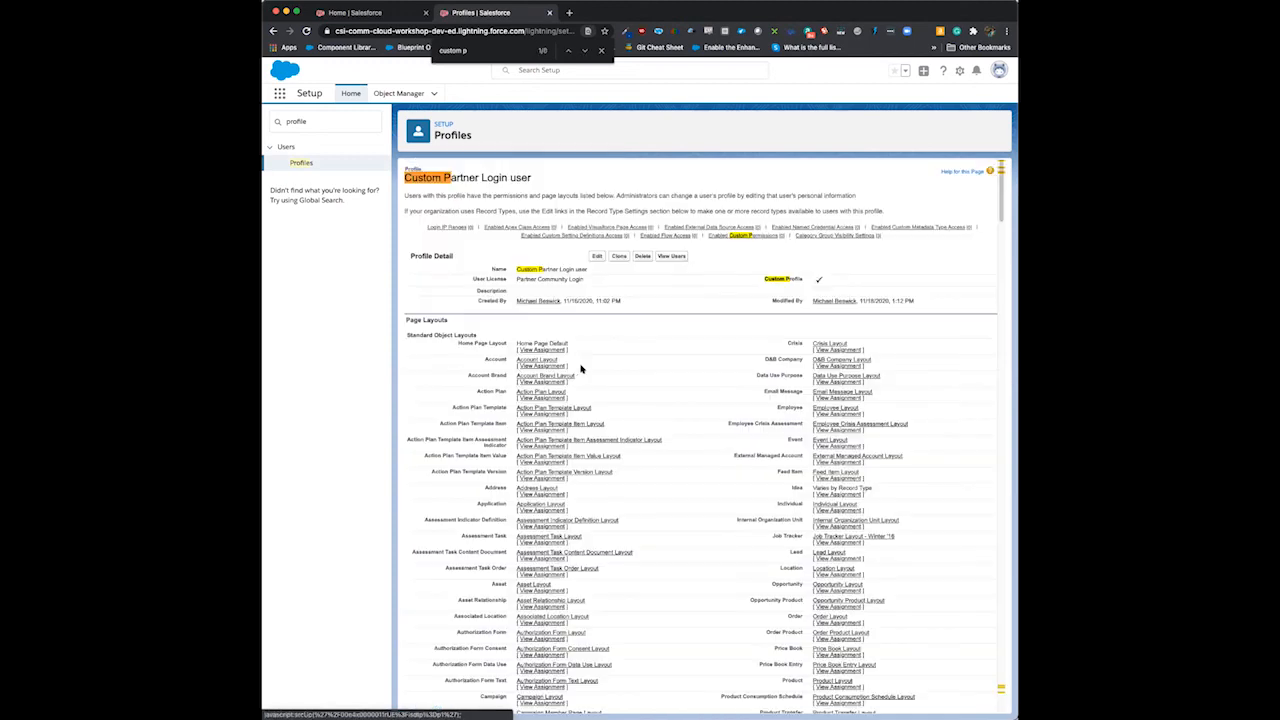
{"action": "scroll", "coordinate": [575, 367], "scroll_direction": "down", "scroll_amount": 15}
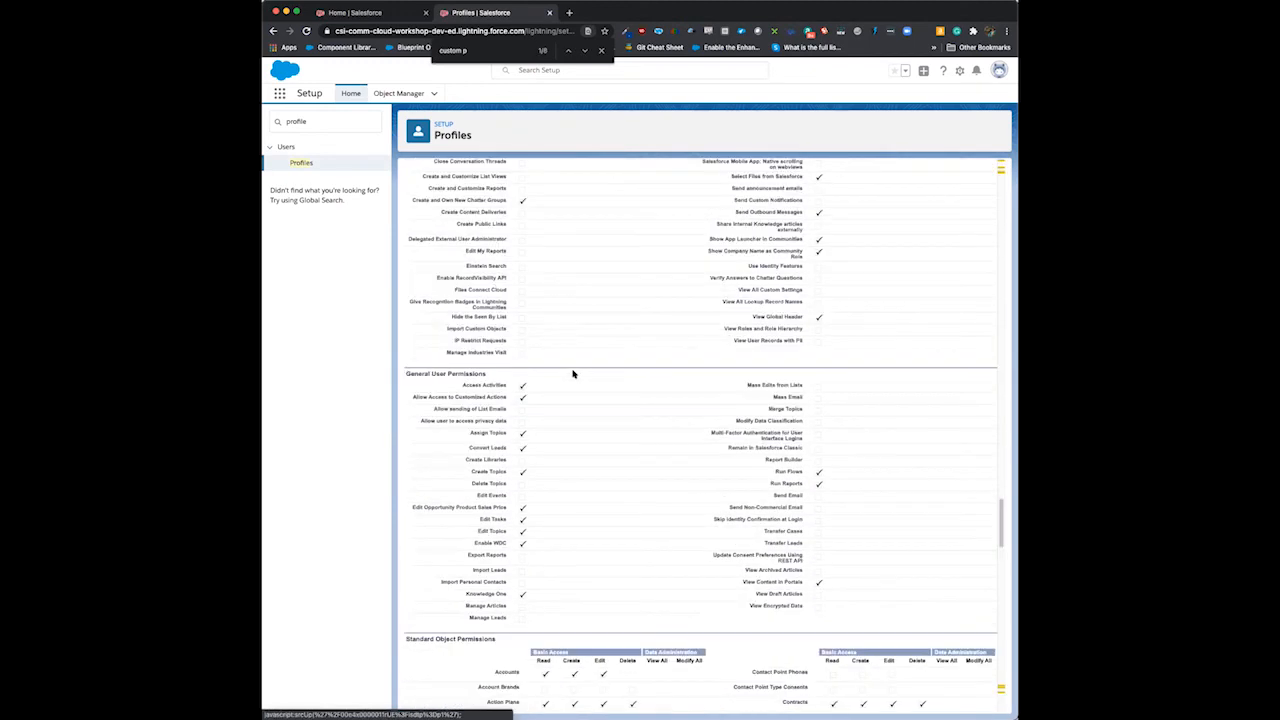
{"action": "scroll", "coordinate": [572, 375], "scroll_direction": "down", "scroll_amount": 15}
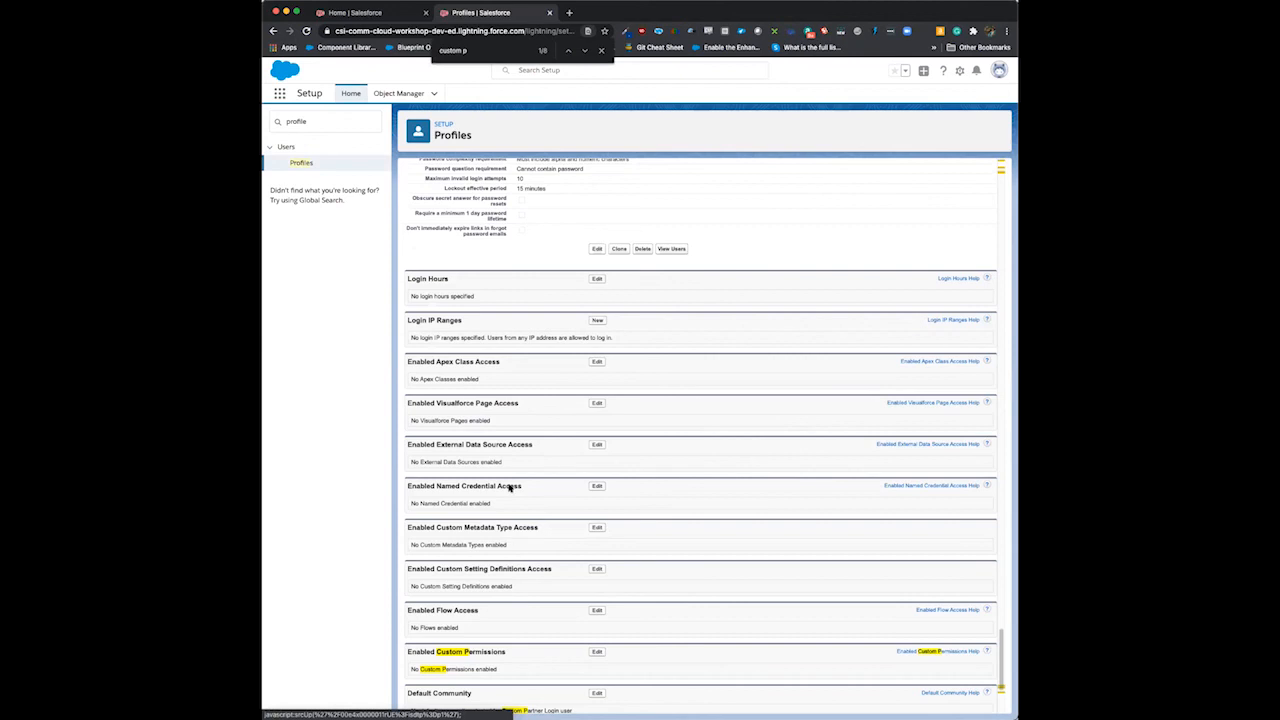
{"action": "scroll", "coordinate": [510, 437], "scroll_direction": "down", "scroll_amount": 4}
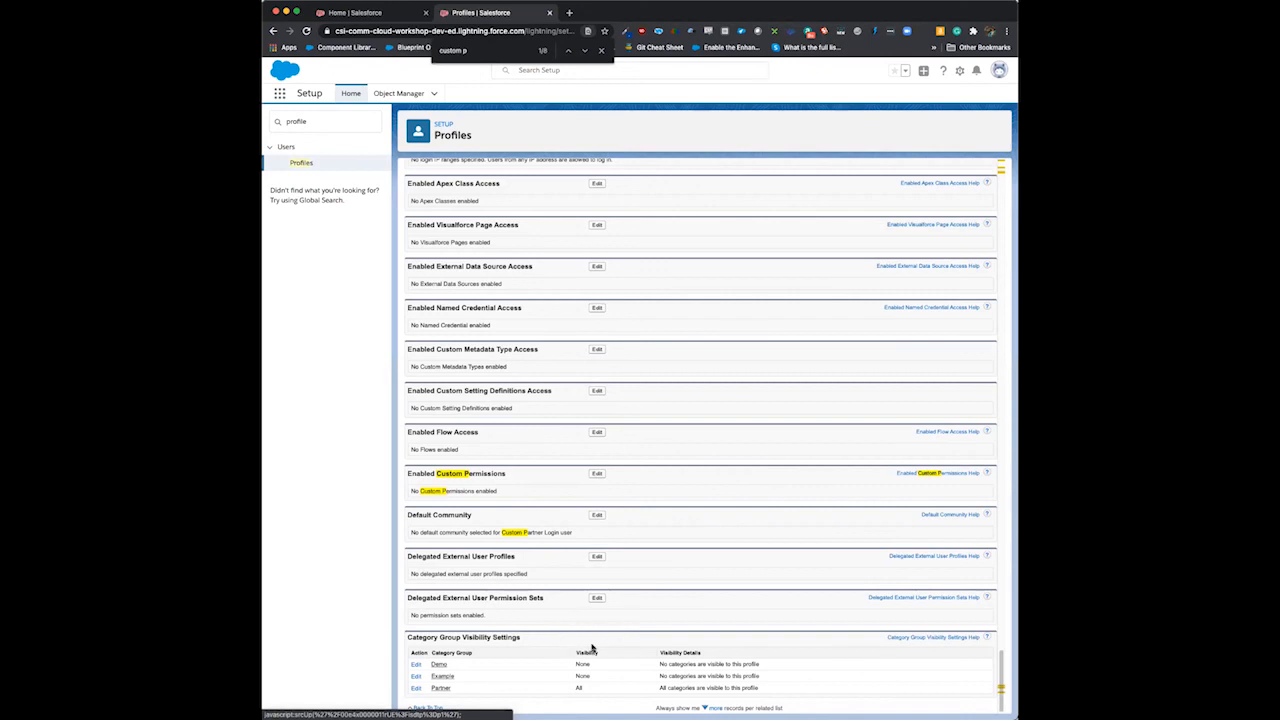
{"action": "left_click", "coordinate": [441, 689]}
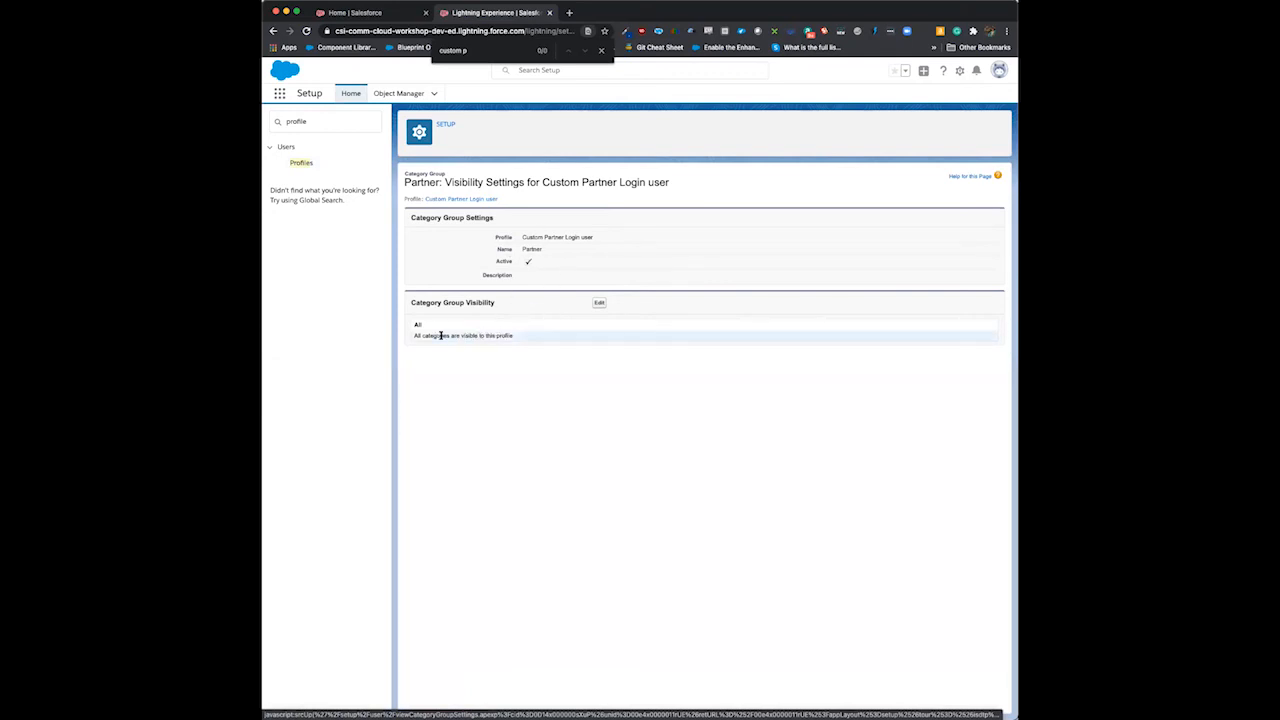
{"action": "left_click", "coordinate": [599, 302]}
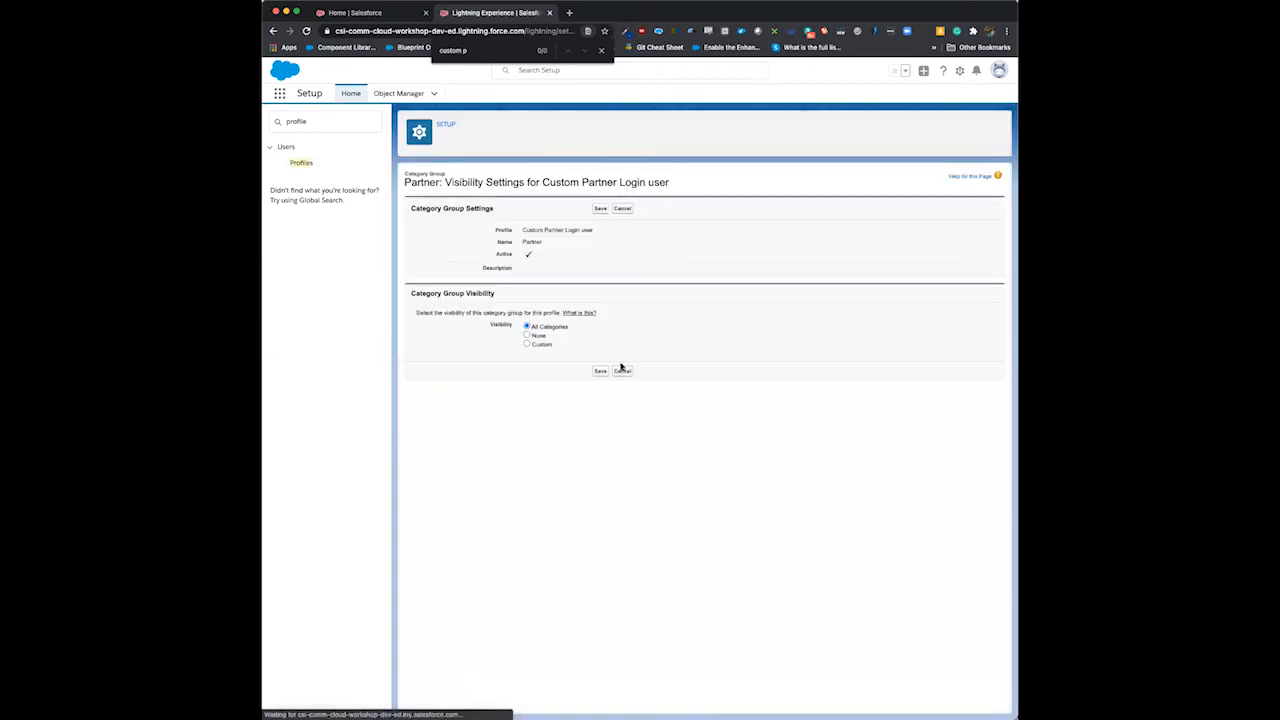
{"action": "left_click", "coordinate": [598, 372]}
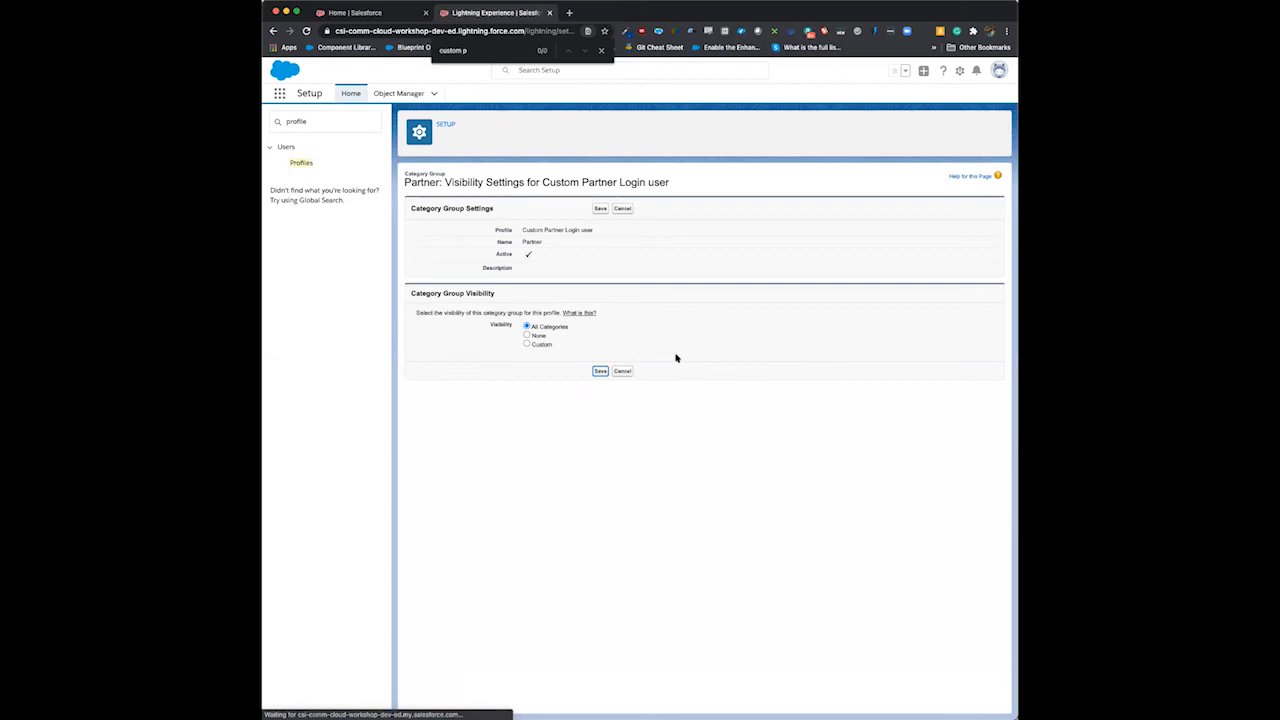